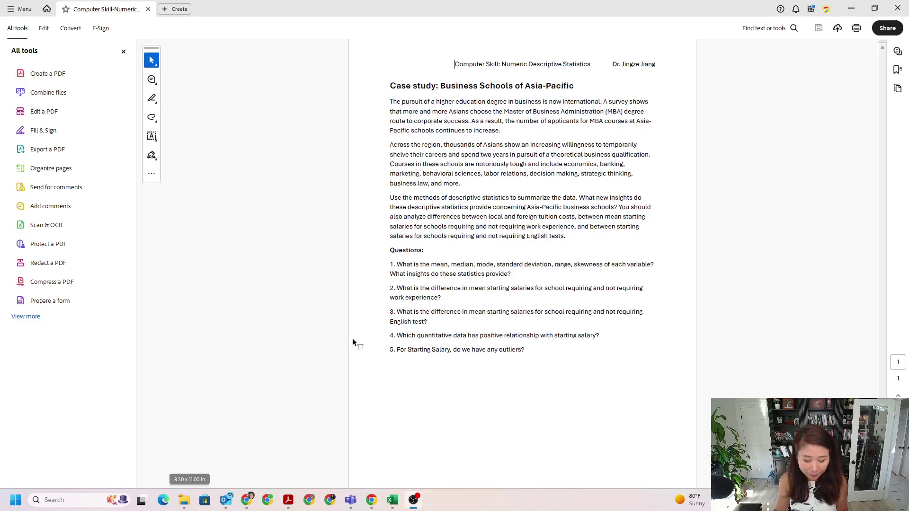
Step: Switch from the Acrobat case-study PDF to the asiamba.xlsx Data sheet in Excel
click(392, 500)
click(461, 420)
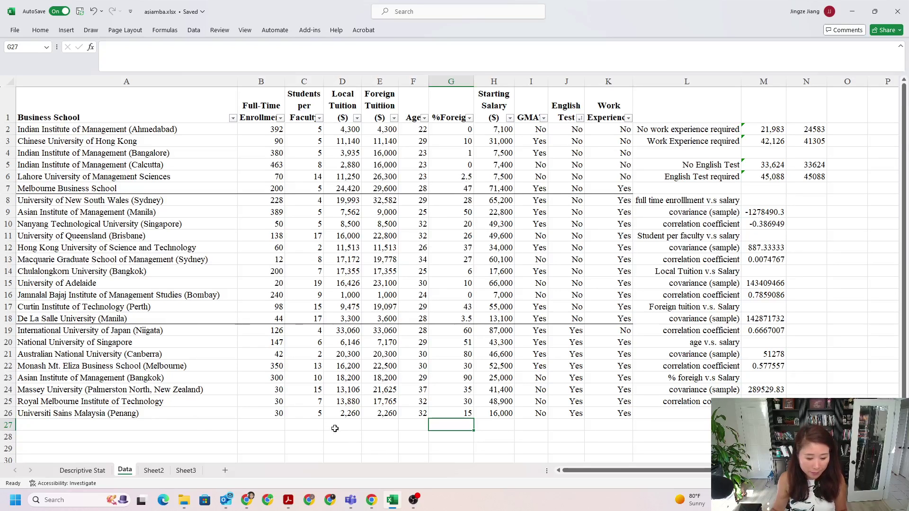
Step: Add Sheet4 and paste the Data sheet's Starting Salary column (H1:H26) into its A1:A26
scroll(455, 269, up, 1)
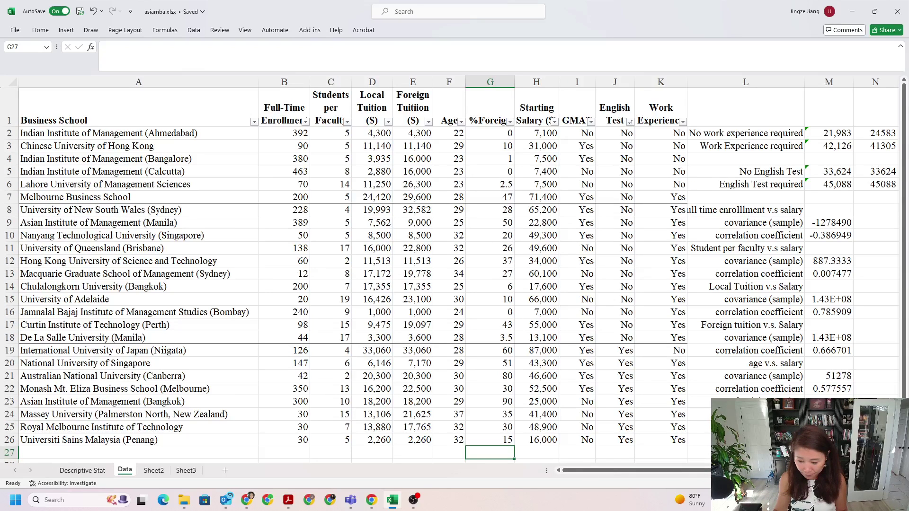
click(225, 470)
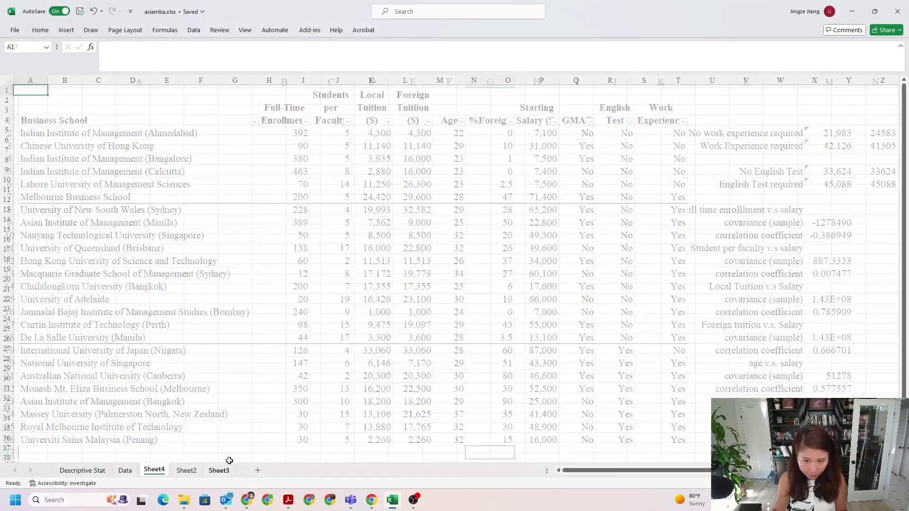
click(125, 470)
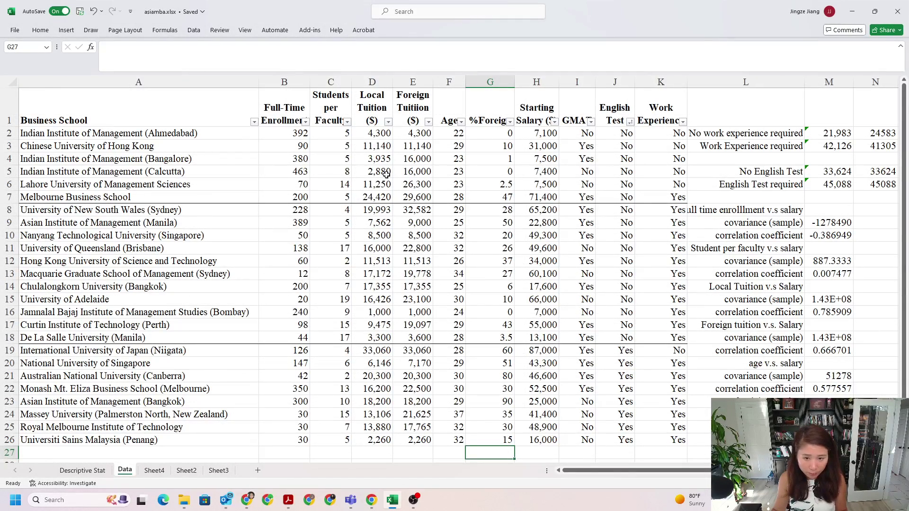
drag(538, 111, 542, 433)
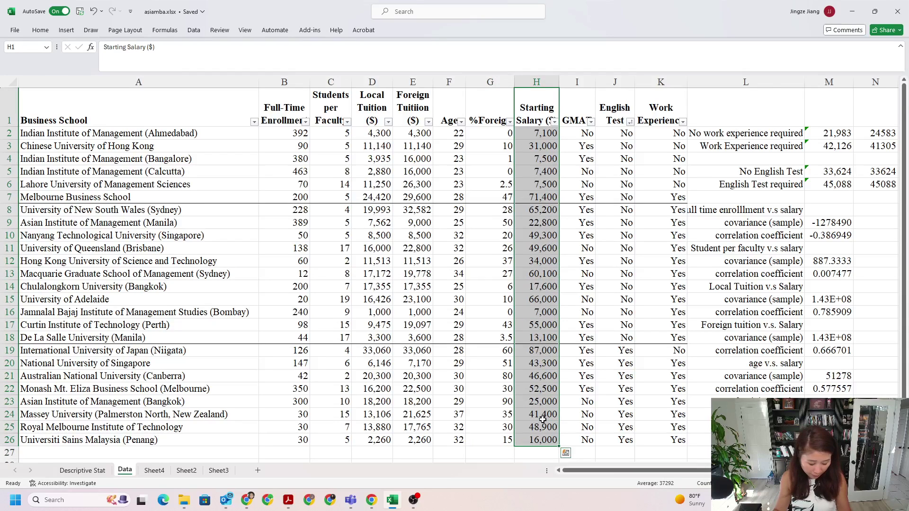
key(ctrl+c)
click(155, 470)
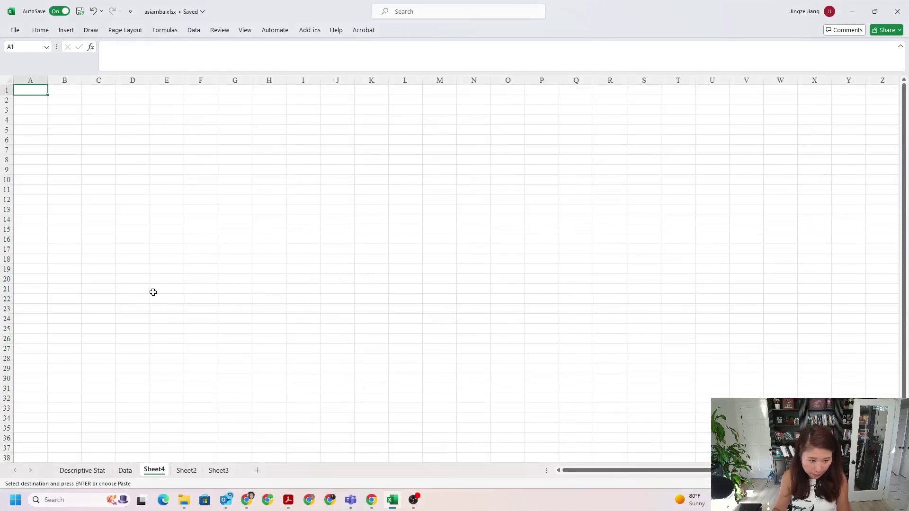
key(ctrl+v)
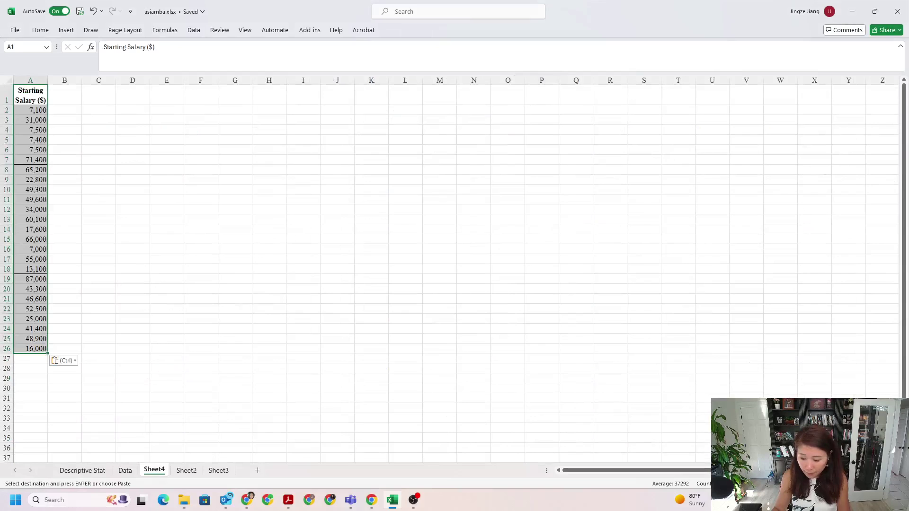
scroll(394, 310, up, 4)
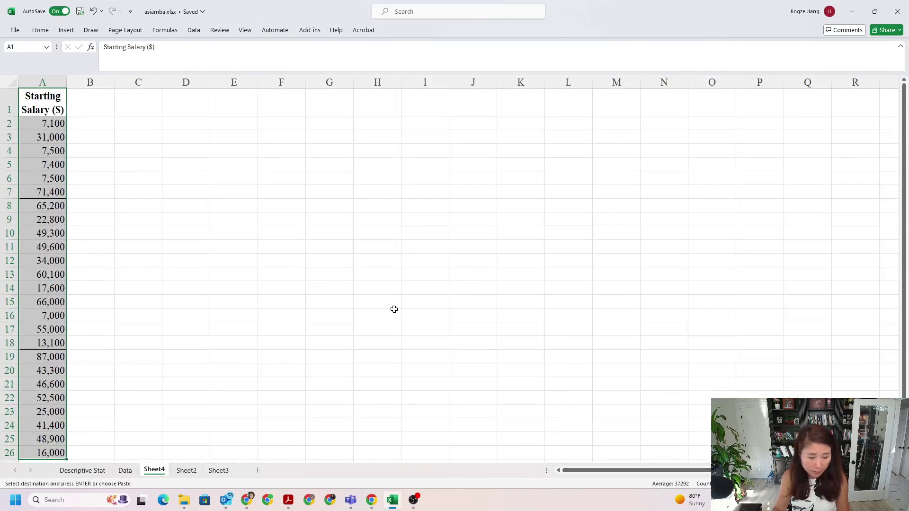
Step: Enter the labels 'mean' in D2 and 'std(sample)' in D3
click(196, 125)
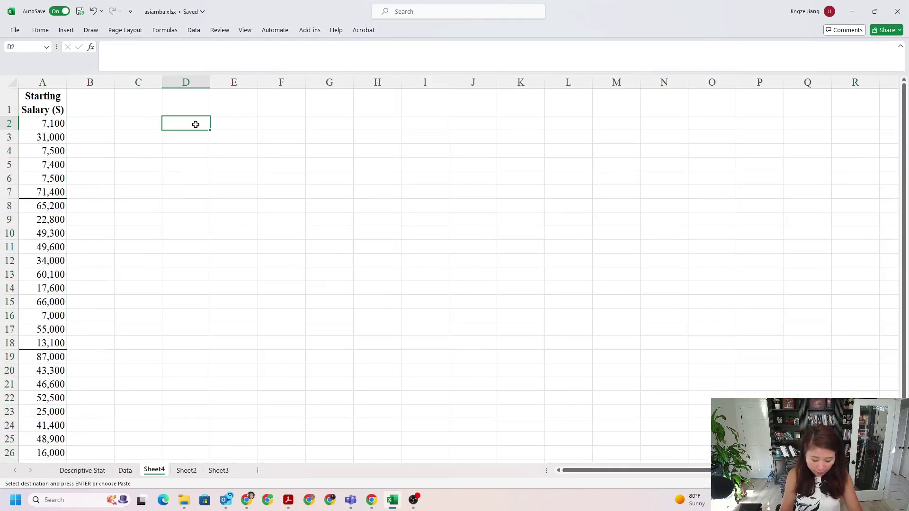
text(mean)
key(Return)
text(std)
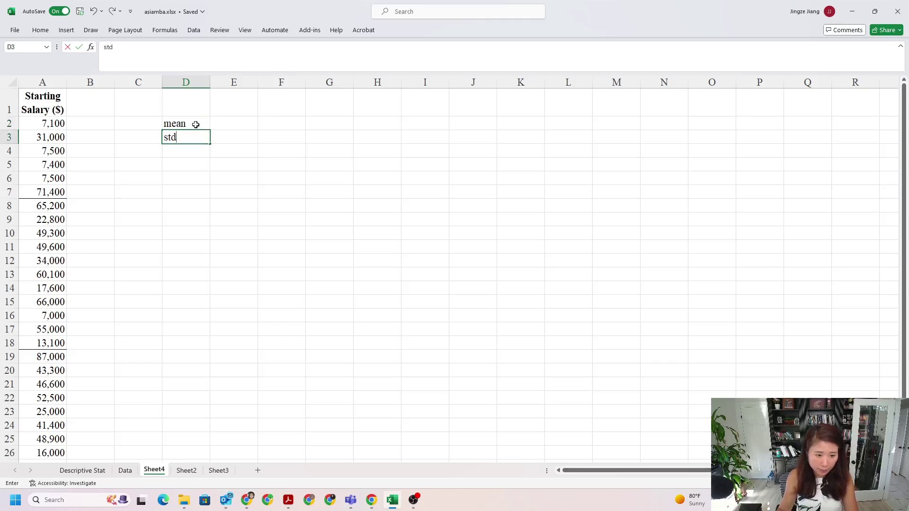
text((sam)
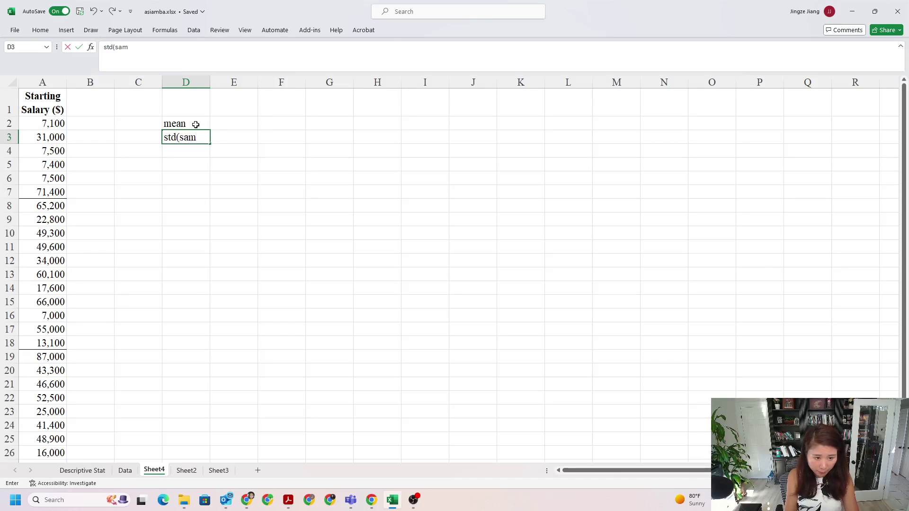
text(ple))
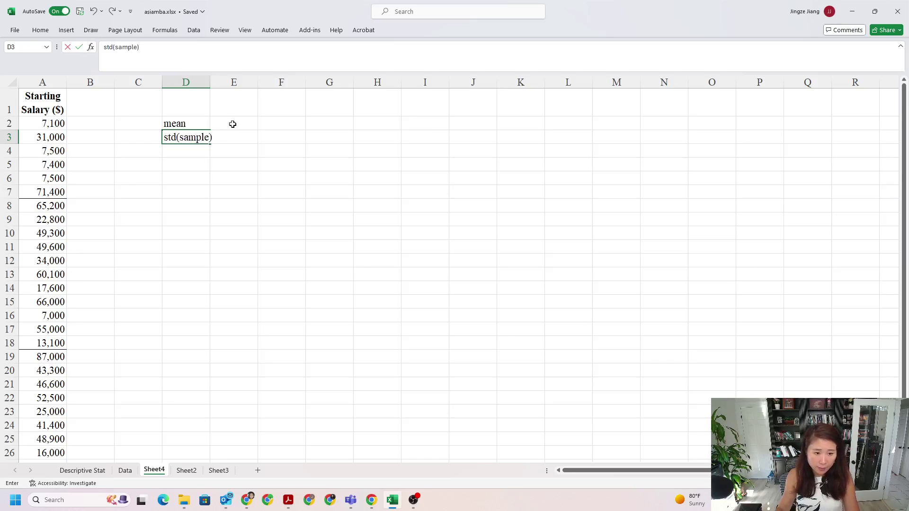
Step: Enter =AVERAGE(A2:A26) in E2 to get the mean salary of 37,292
click(232, 124)
text(=)
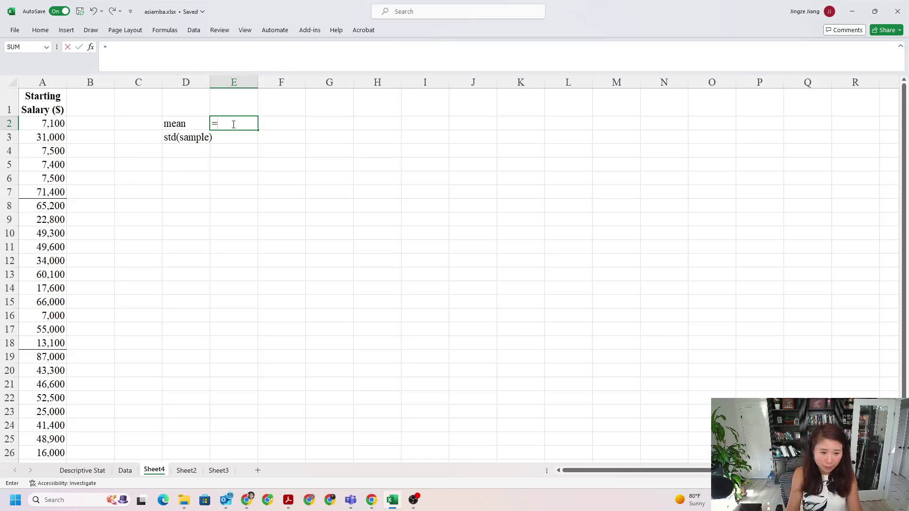
text(a)
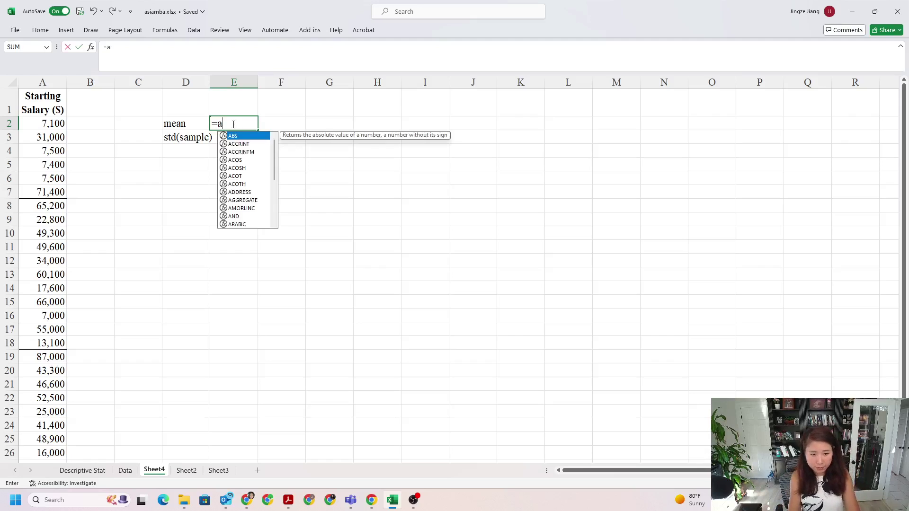
text(verage()
drag(45, 122, 47, 461)
text())
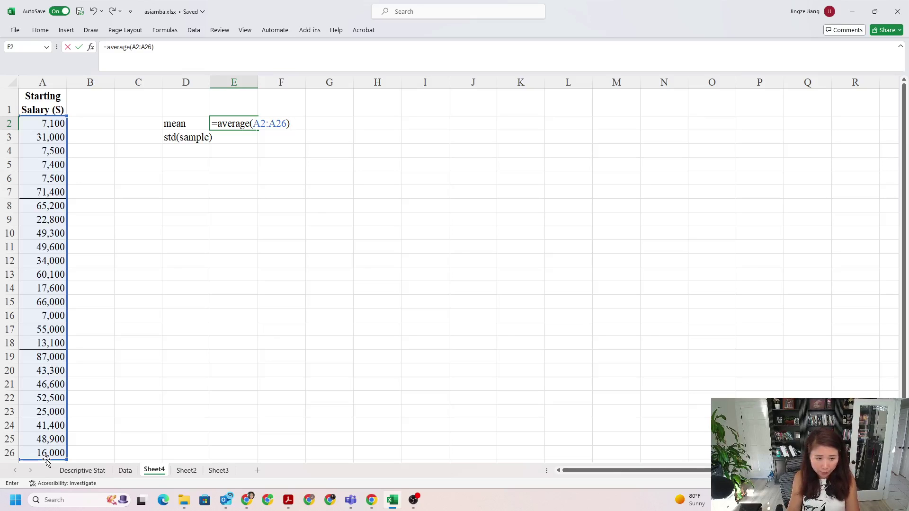
key(Return)
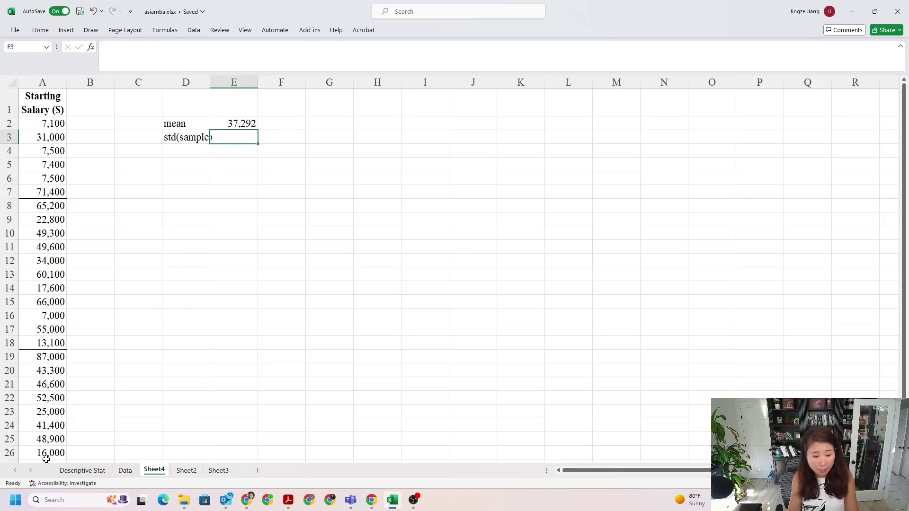
Step: Enter =STDEV.S(A2:A26) in E3, giving 23459.25, and recheck the formula
text(=std)
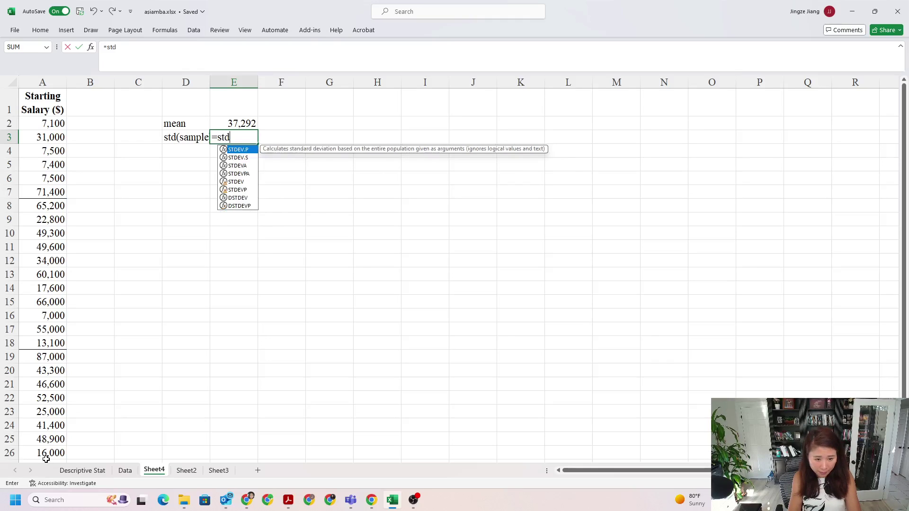
text(ev.s)
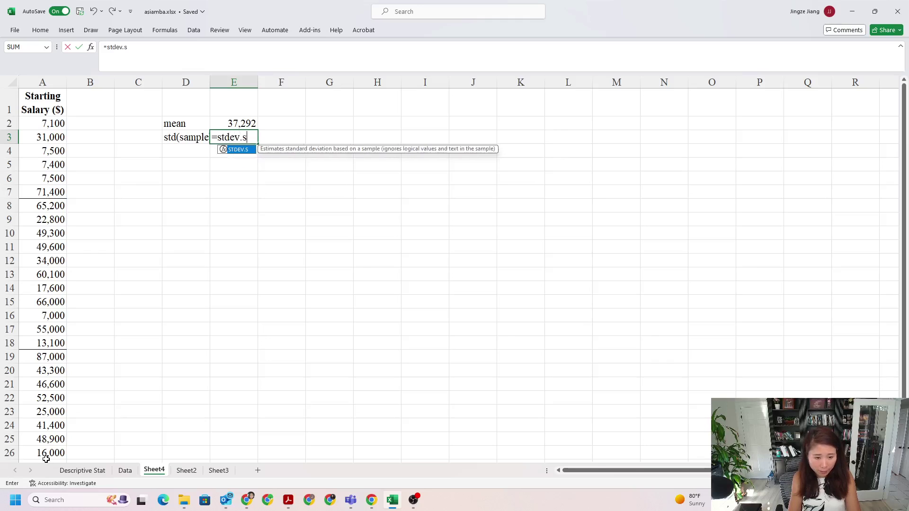
key(BackSpace)
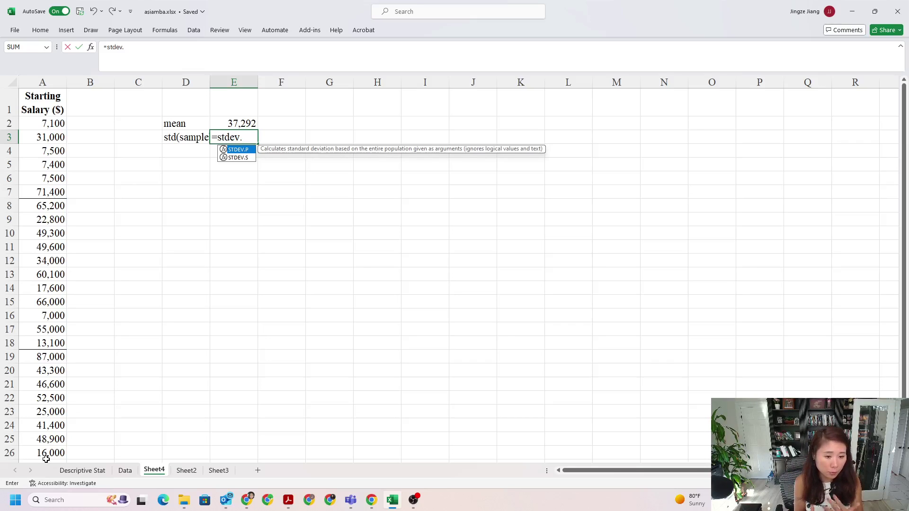
text(s)
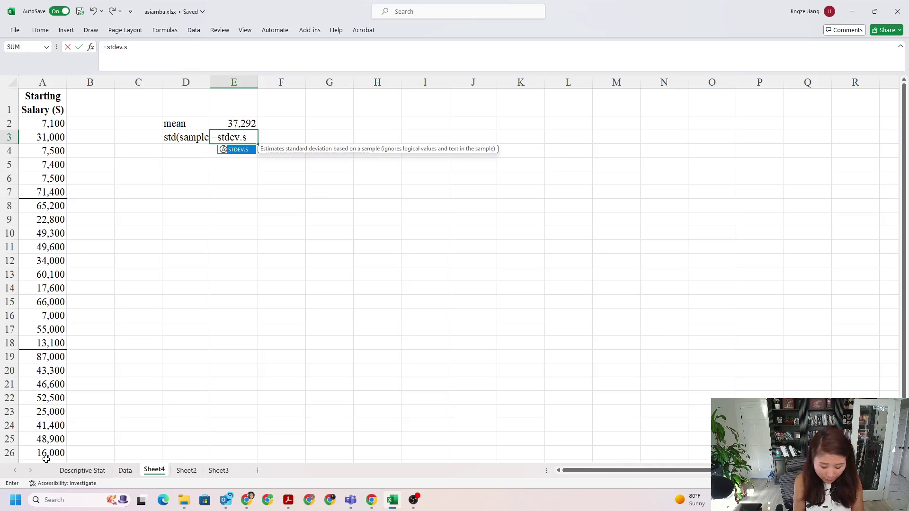
text(()
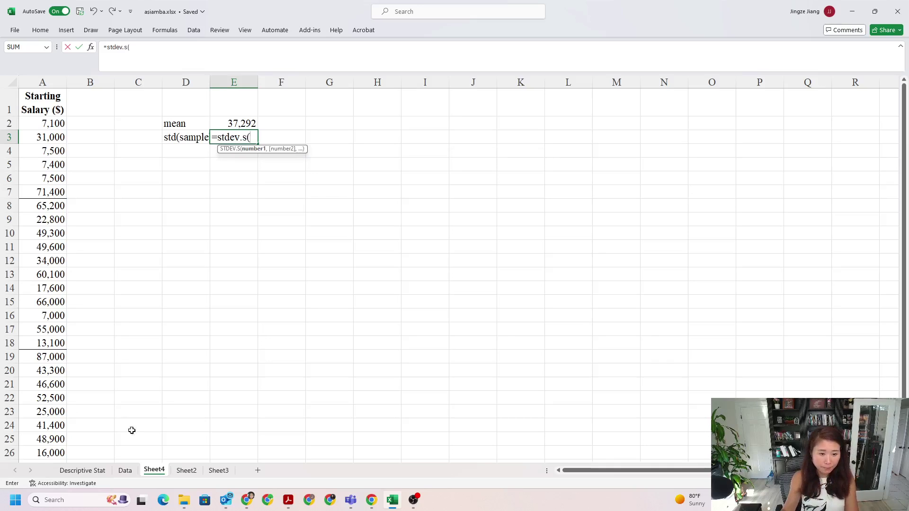
drag(64, 123, 47, 412)
scroll(148, 373, up, 1)
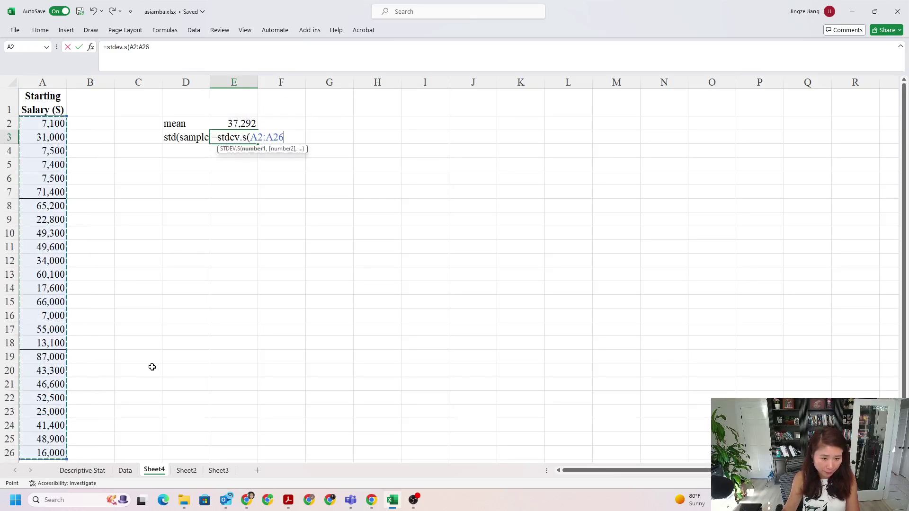
text())
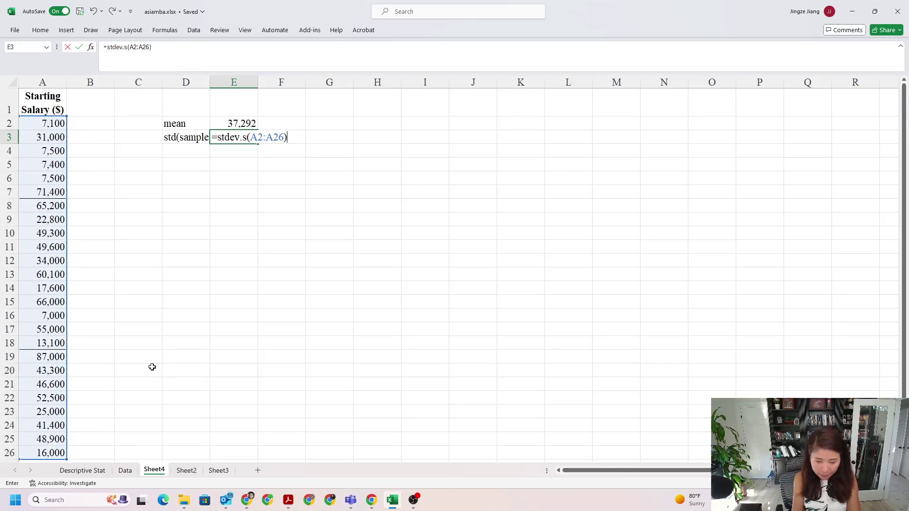
key(Return)
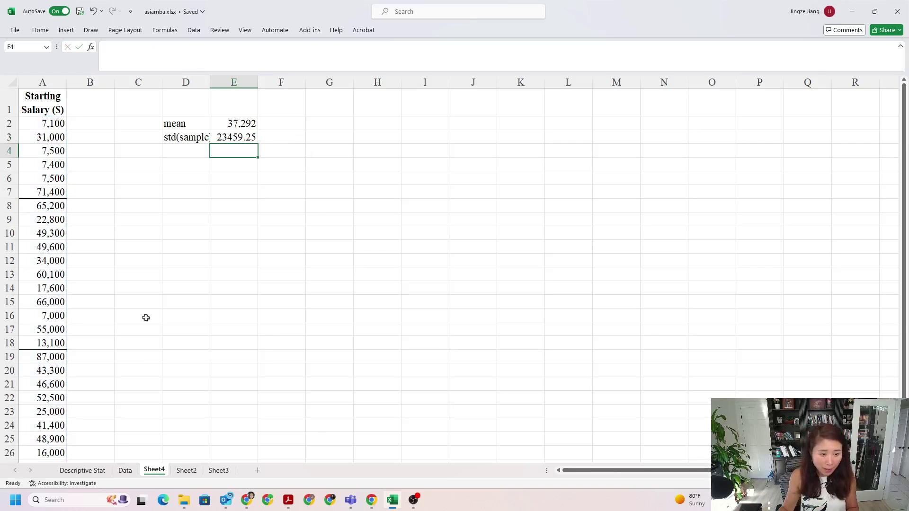
double_click(242, 140)
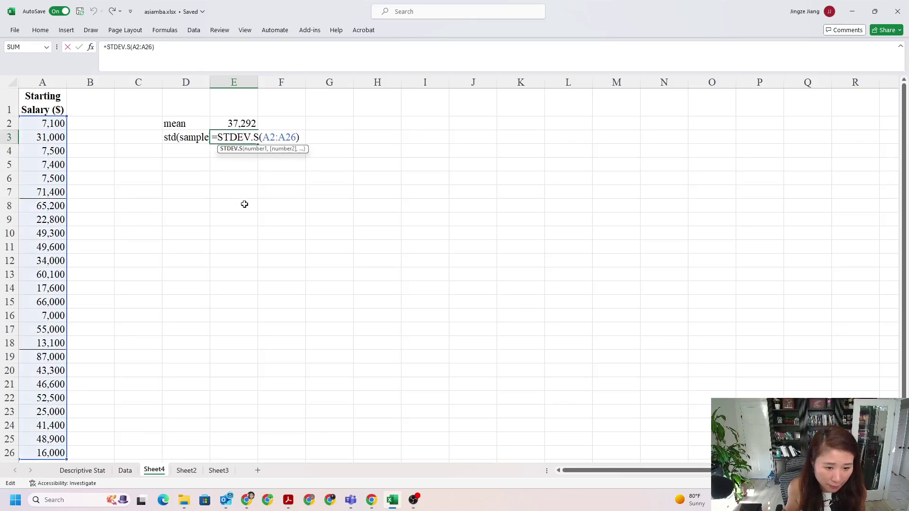
key(Return)
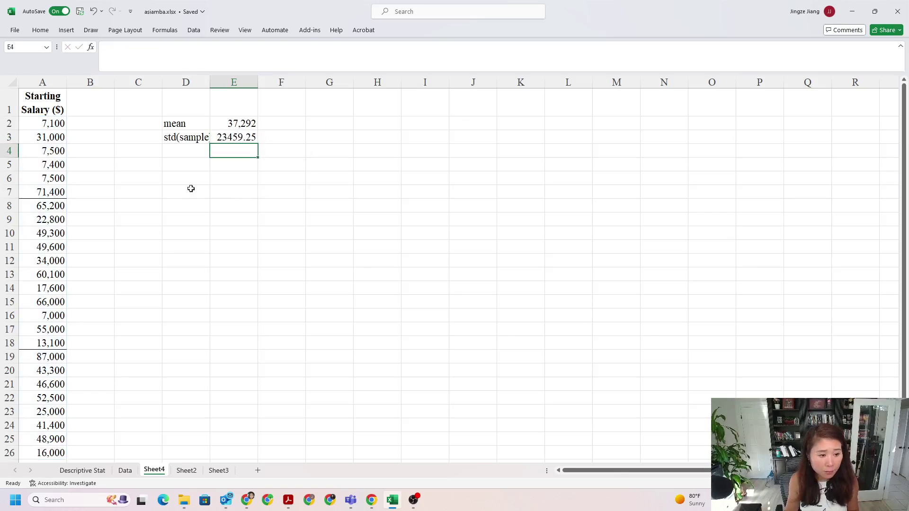
Step: Head column B with 'Z score' in B1
click(74, 127)
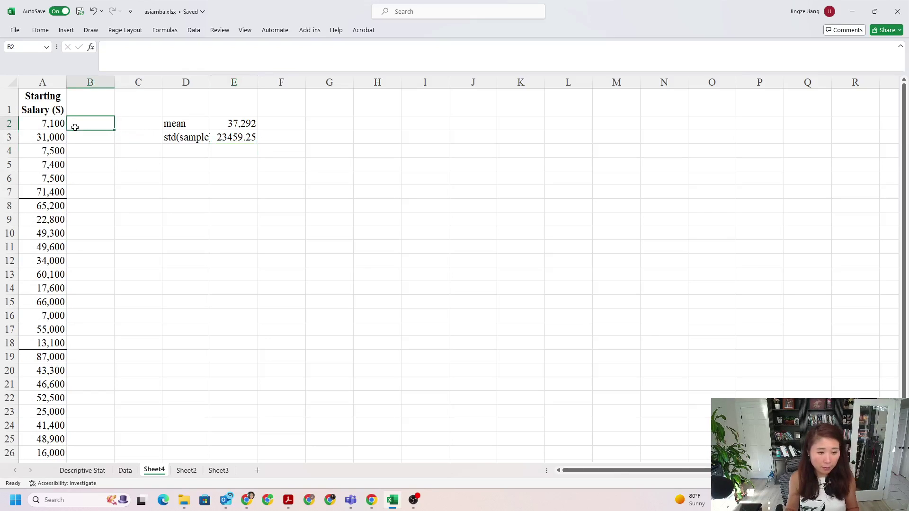
click(92, 111)
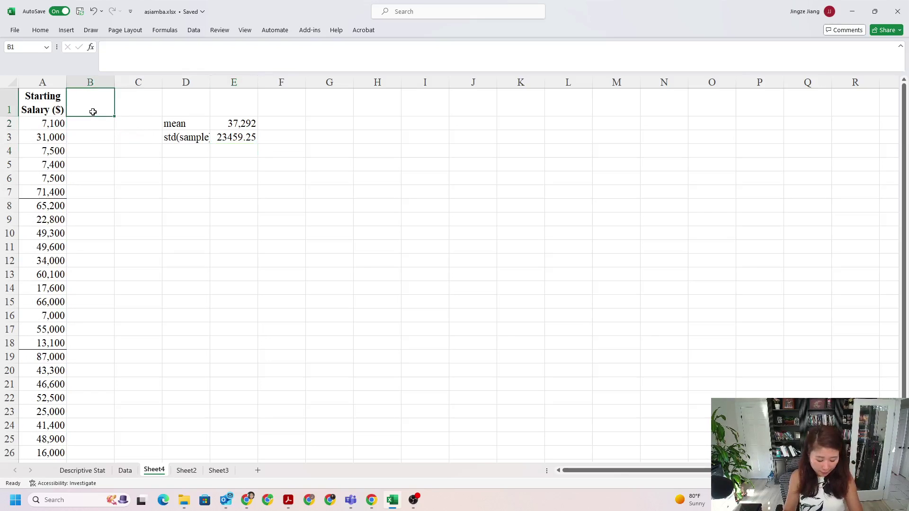
text(z)
key(BackSpace)
key(Caps_Lock)
text(Z)
key(Caps_Lock)
text(score)
key(Return)
Step: Start a =STANDARDIZE( formula in B2 from the autocomplete suggestion
text(=)
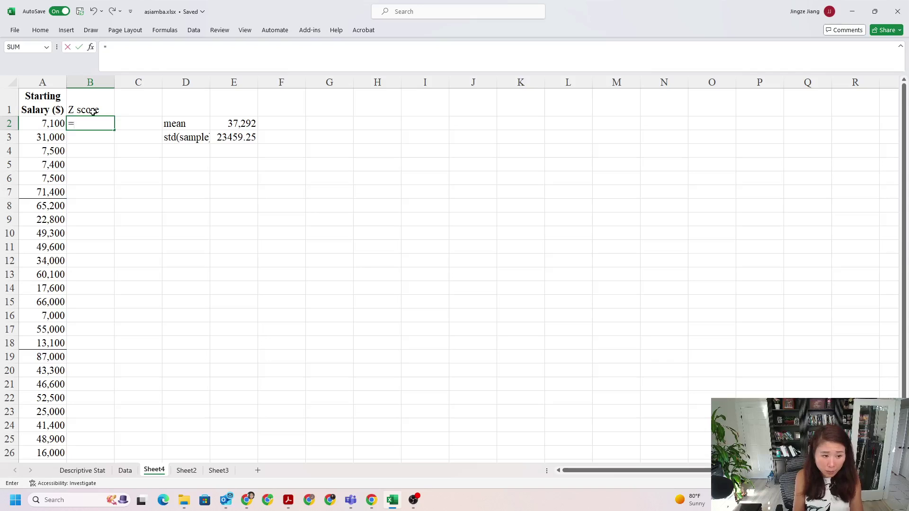
text(standa)
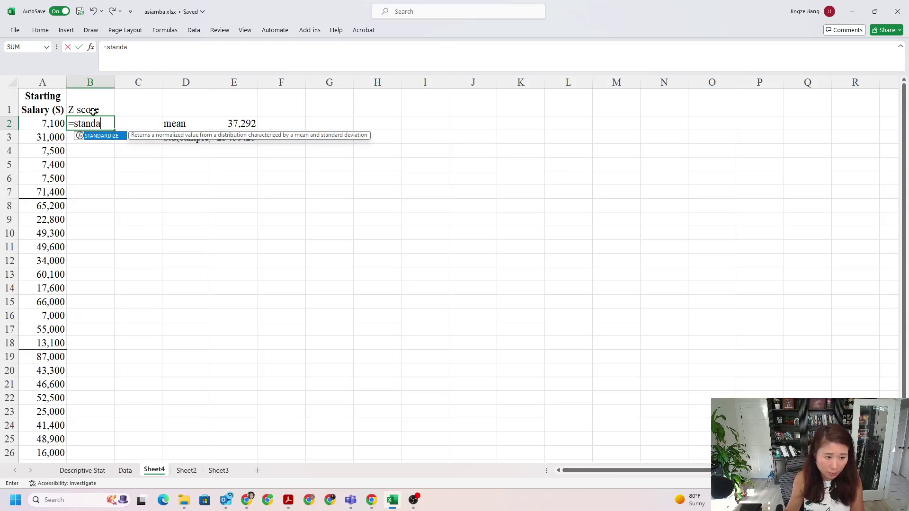
double_click(102, 136)
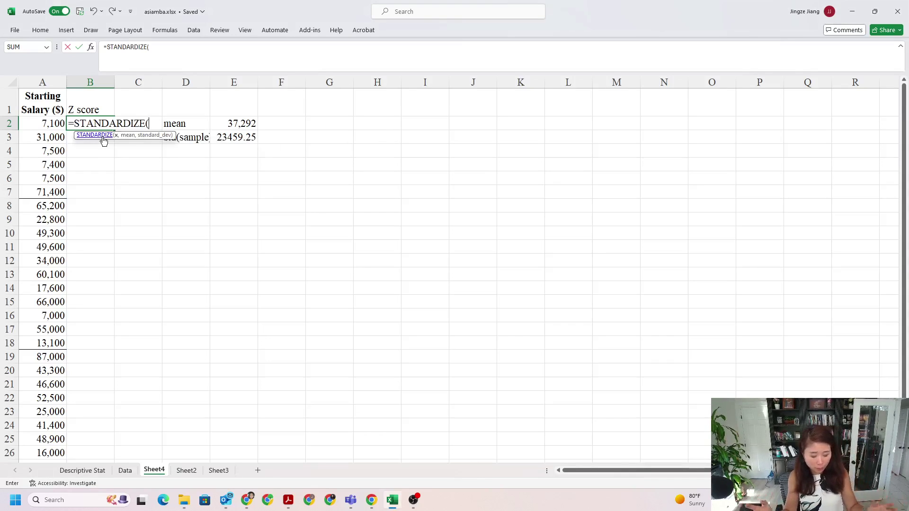
text(()
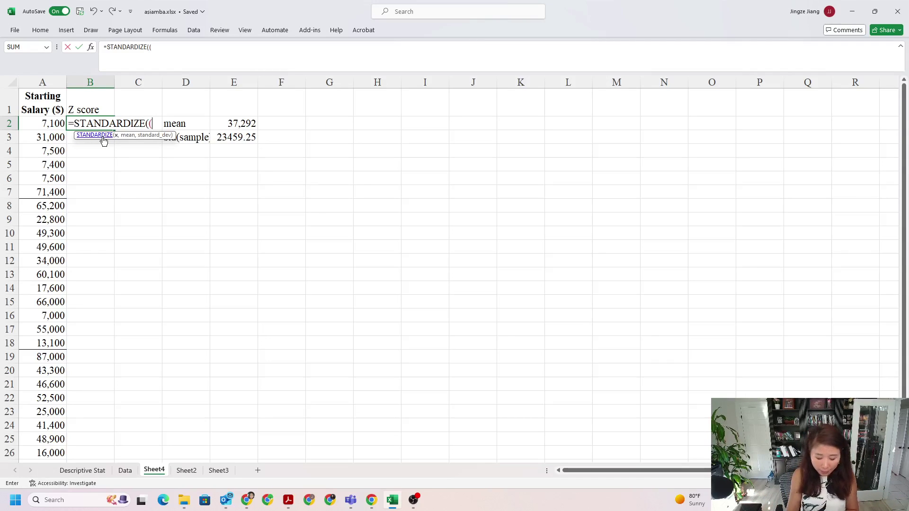
key(BackSpace)
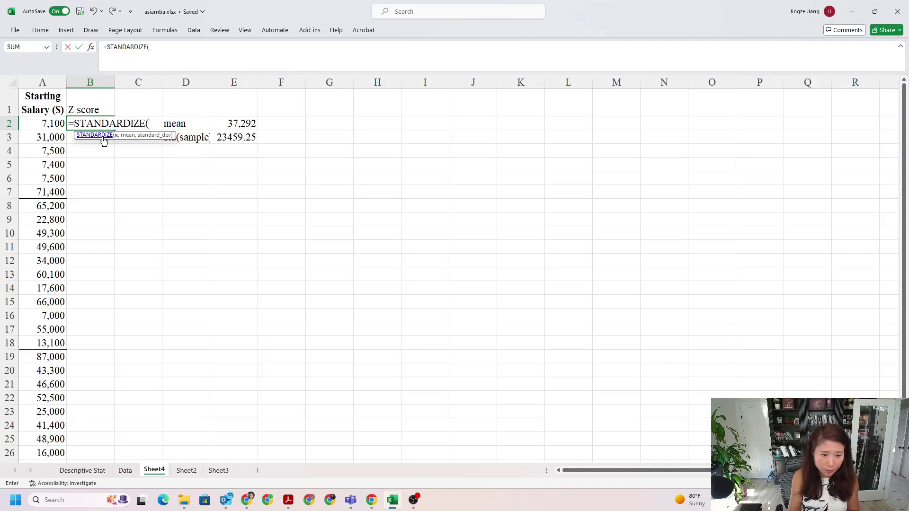
Step: Give B2's STANDARDIZE the salary A2 and the absolute mean $E$2 as arguments
click(39, 126)
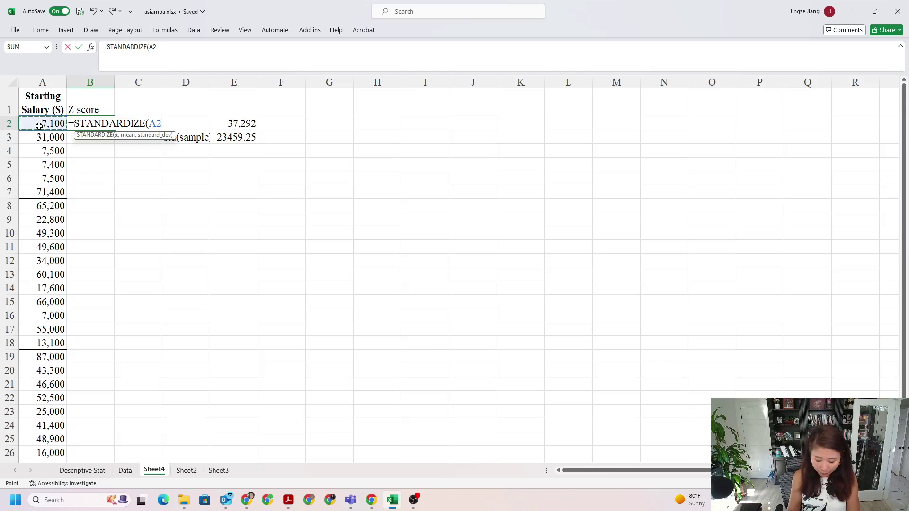
text(,)
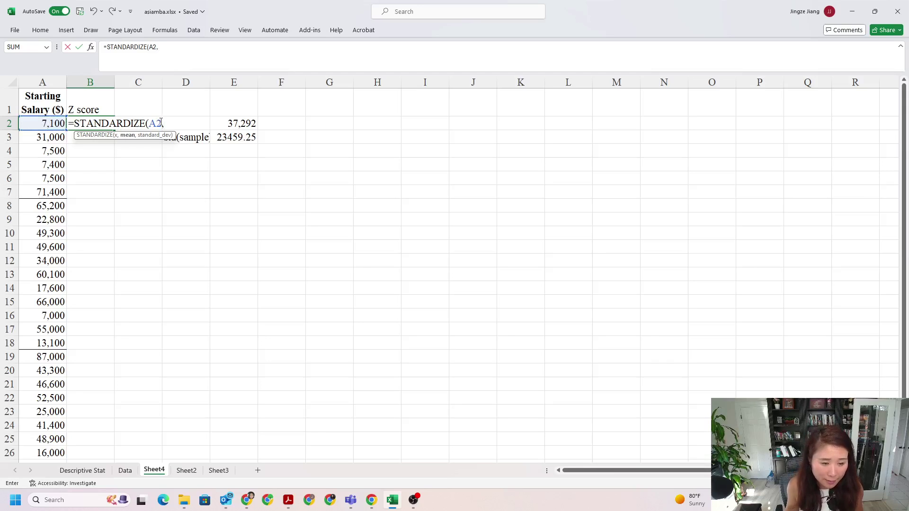
click(246, 123)
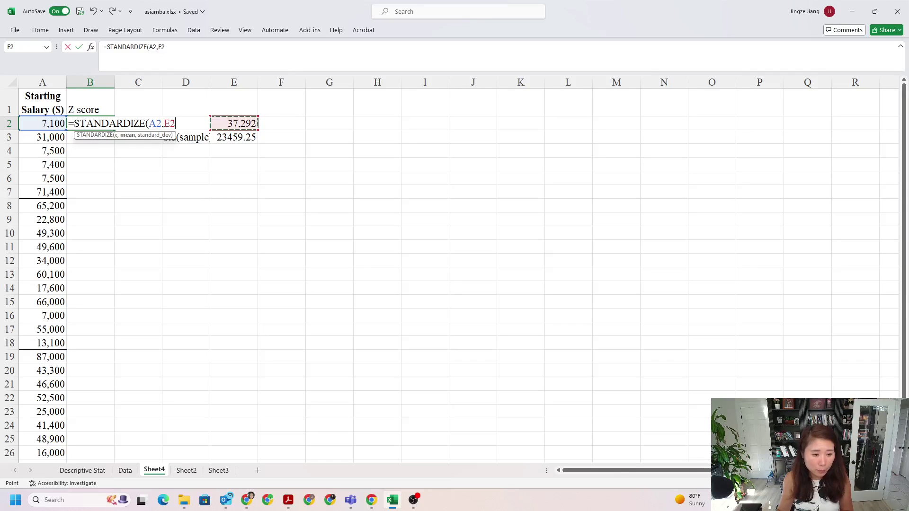
click(166, 123)
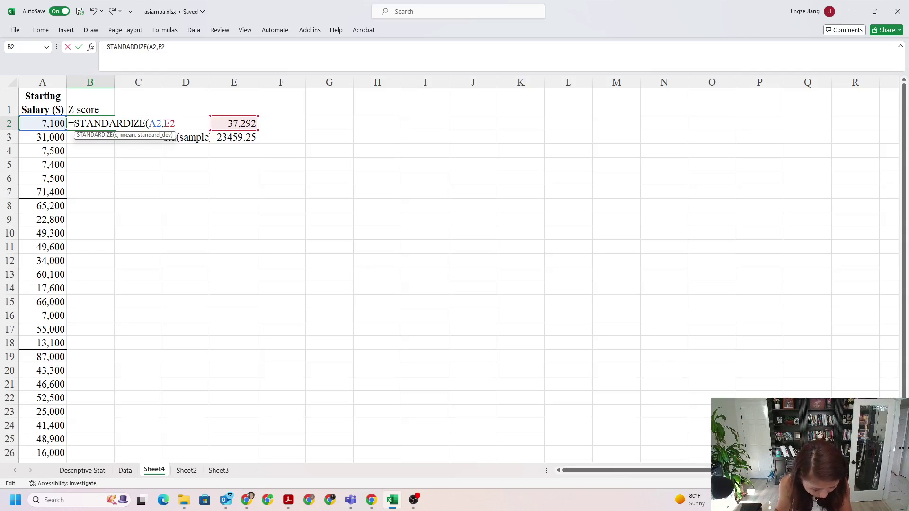
text($)
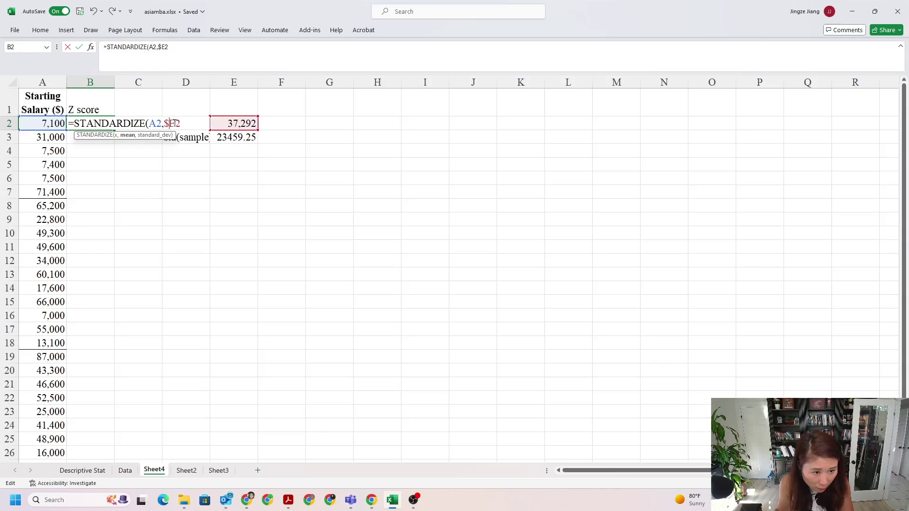
key(Right)
text($)
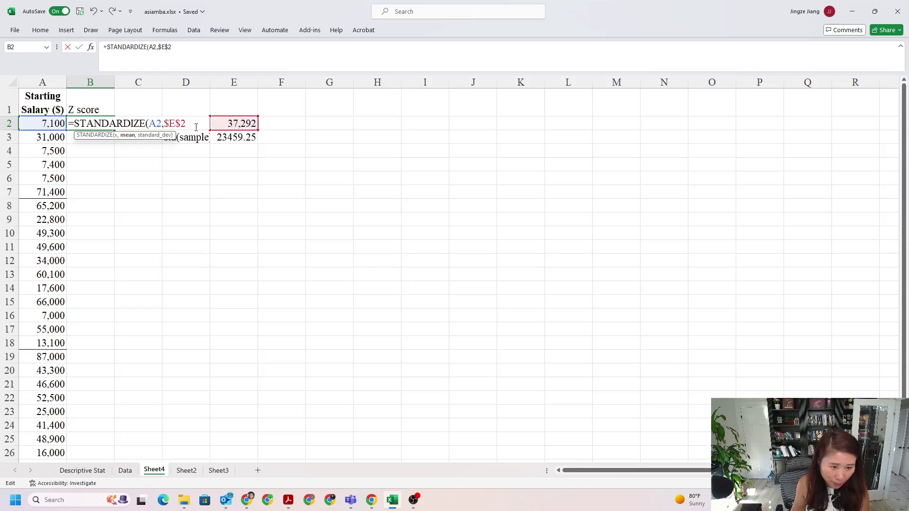
text(,)
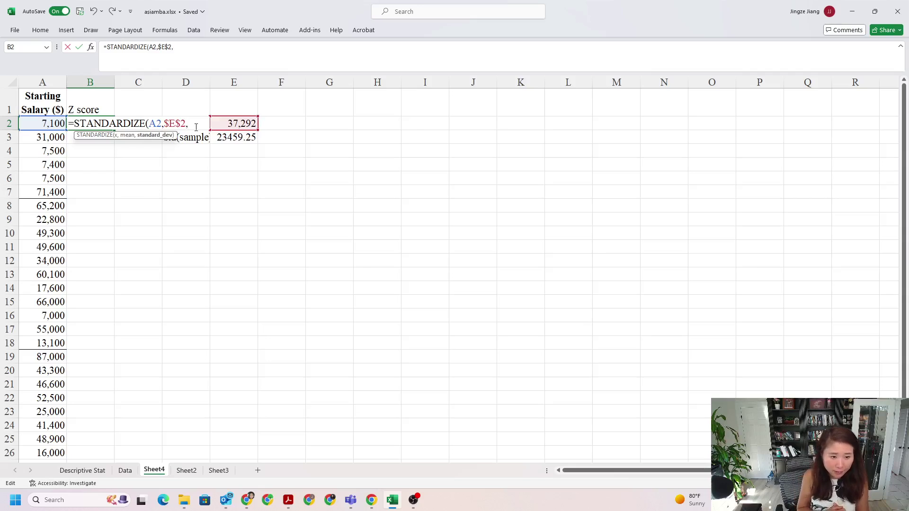
Step: Complete B2 as =STANDARDIZE(A2,$E$2,$E$3), returning a z-score of -1.287
click(244, 137)
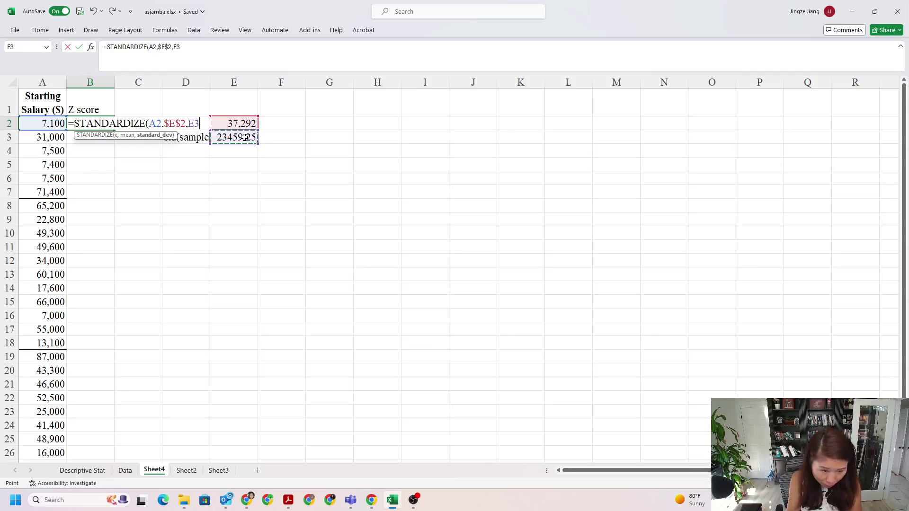
key(F4)
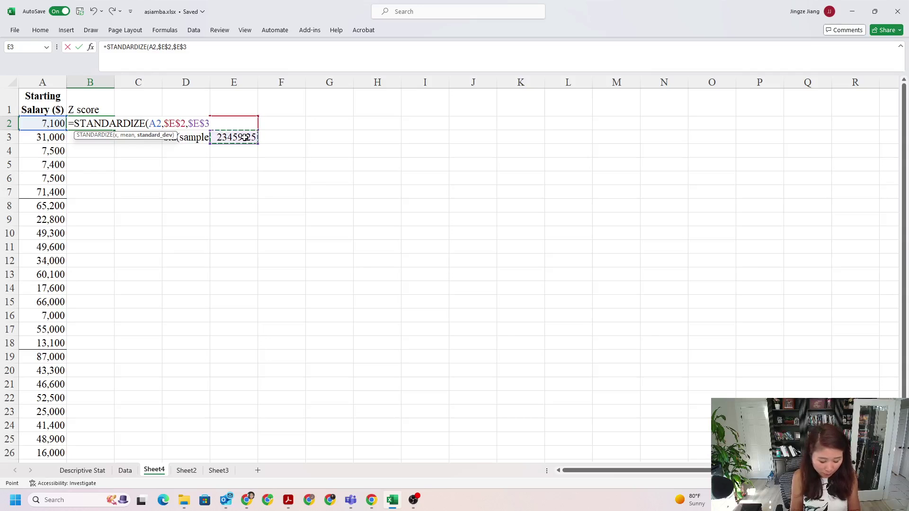
text())
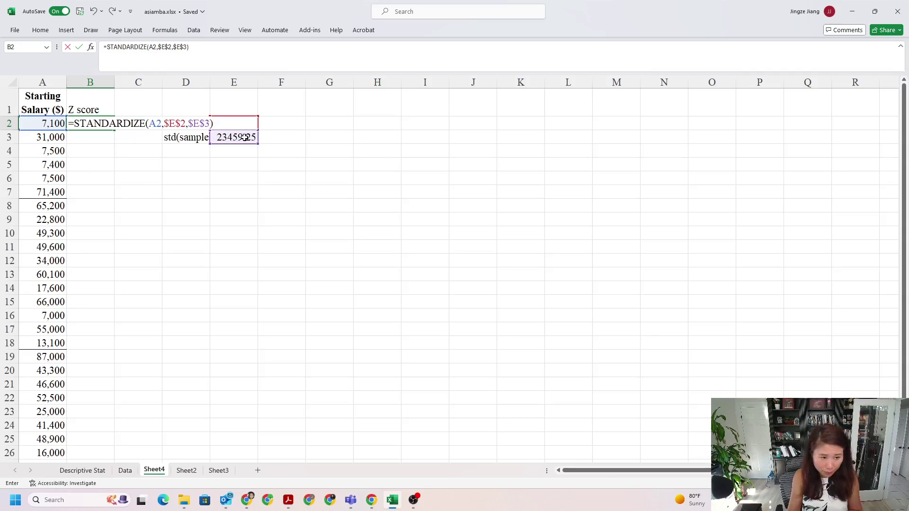
key(Return)
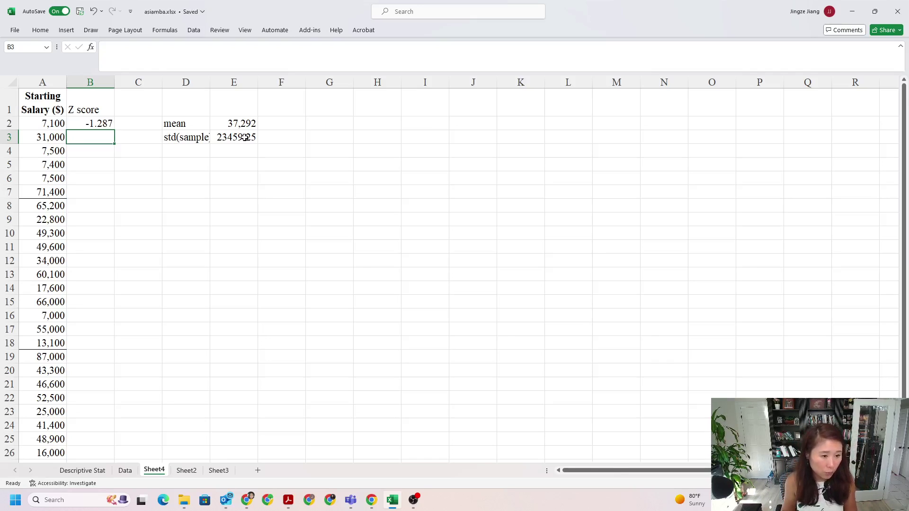
Step: Fill B2's formula down to B26 and confirm B3 reads =STANDARDIZE(A3,$E$2,$E$3)
click(72, 123)
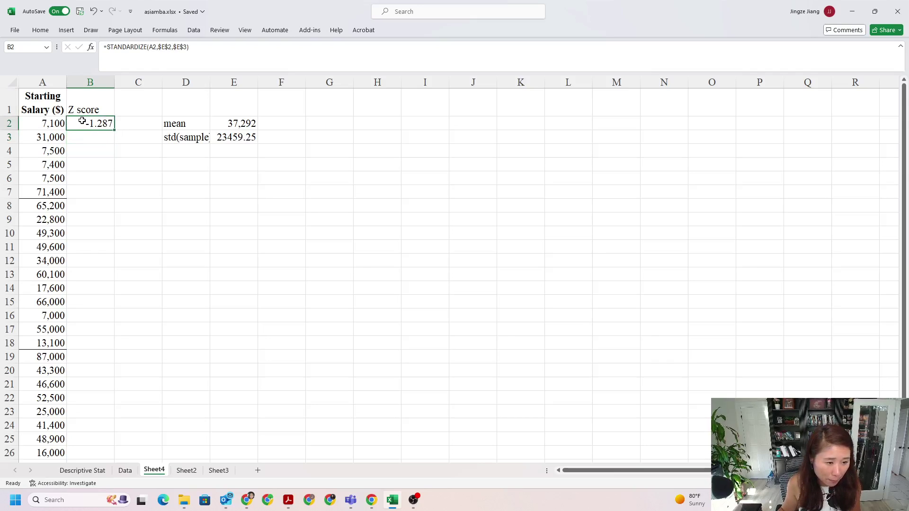
drag(112, 131, 98, 459)
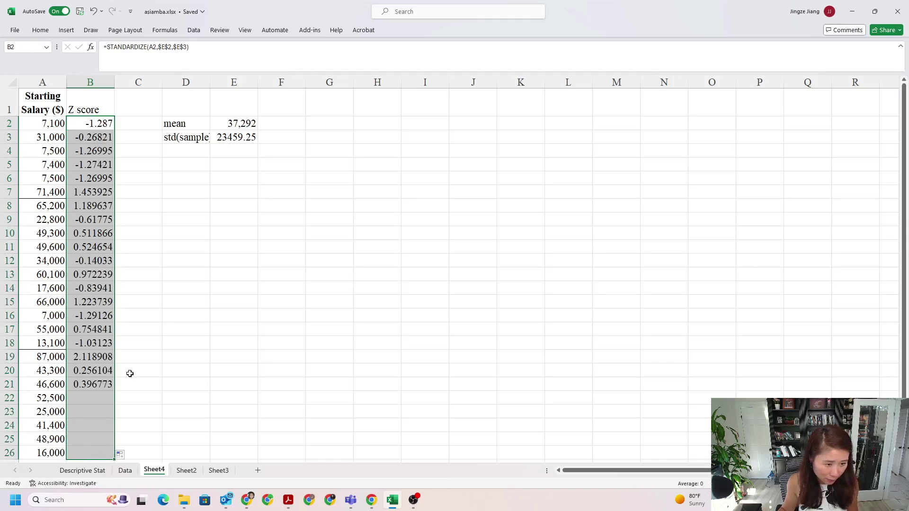
drag(98, 137, 97, 150)
double_click(97, 137)
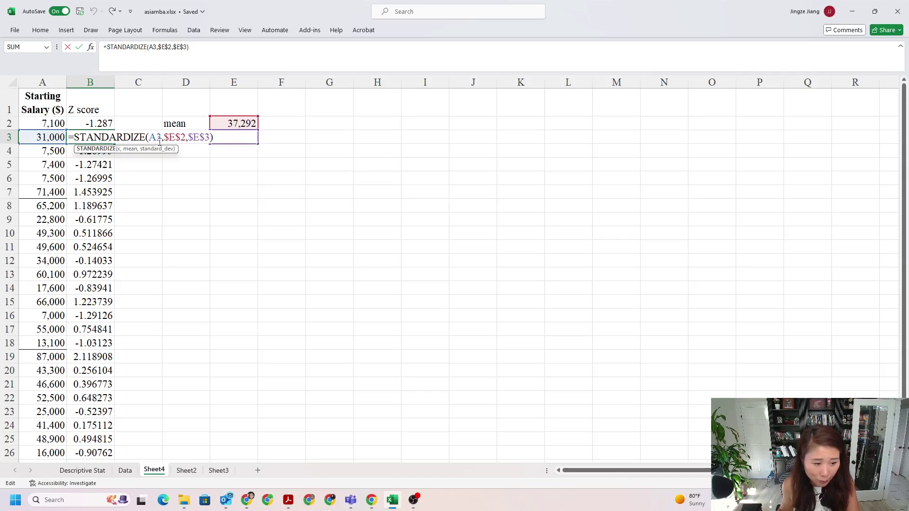
key(Return)
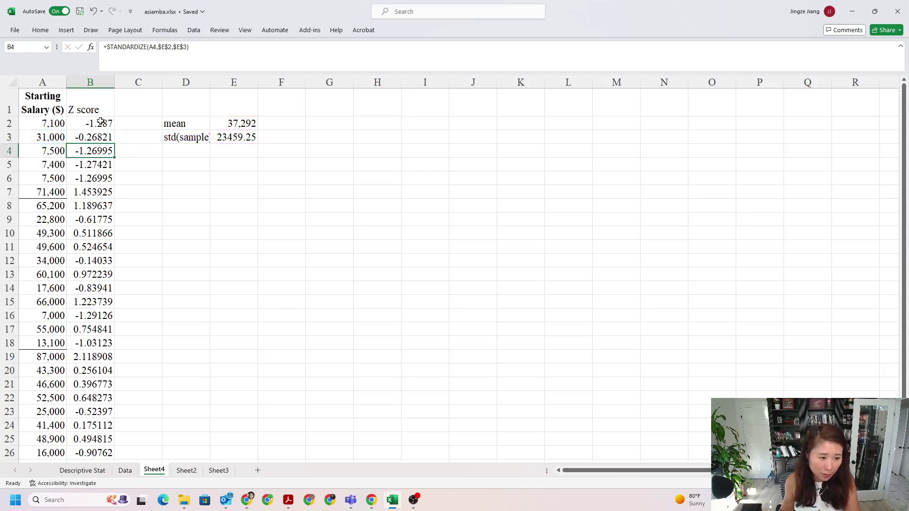
drag(101, 122, 93, 453)
scroll(221, 389, down, 1)
scroll(221, 390, up, 1)
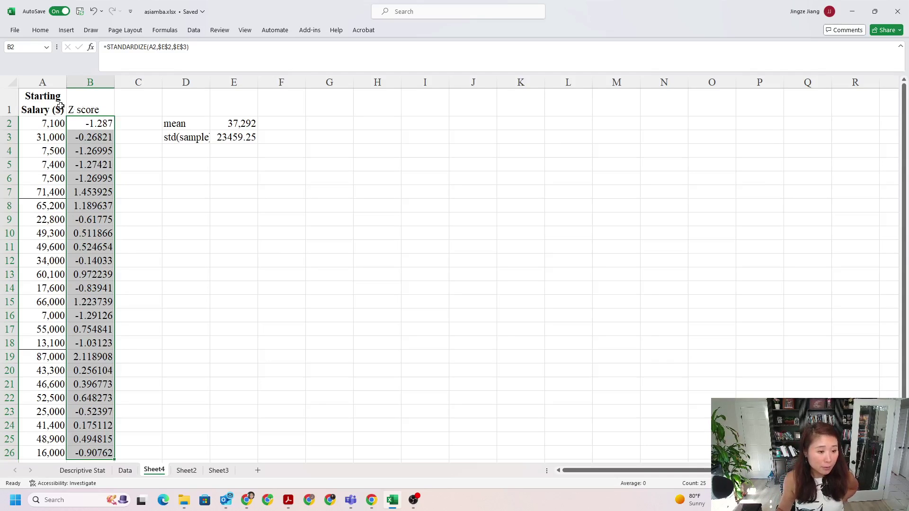
Step: Turn on filters for the Starting Salary and Z score headers in A1:B26
drag(56, 107, 114, 455)
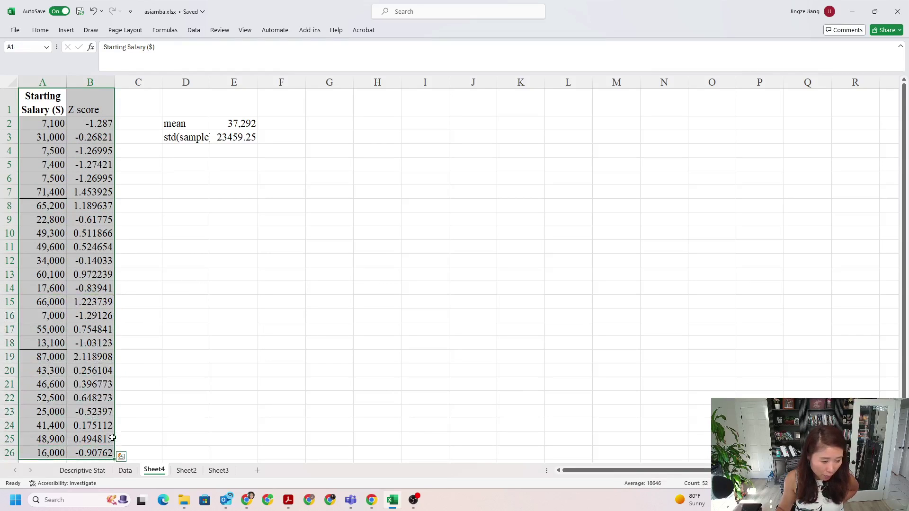
click(50, 30)
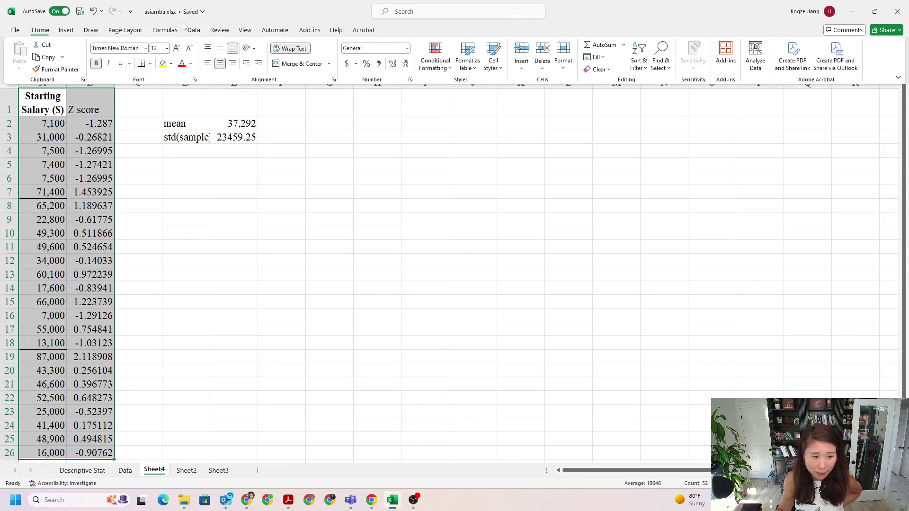
click(644, 69)
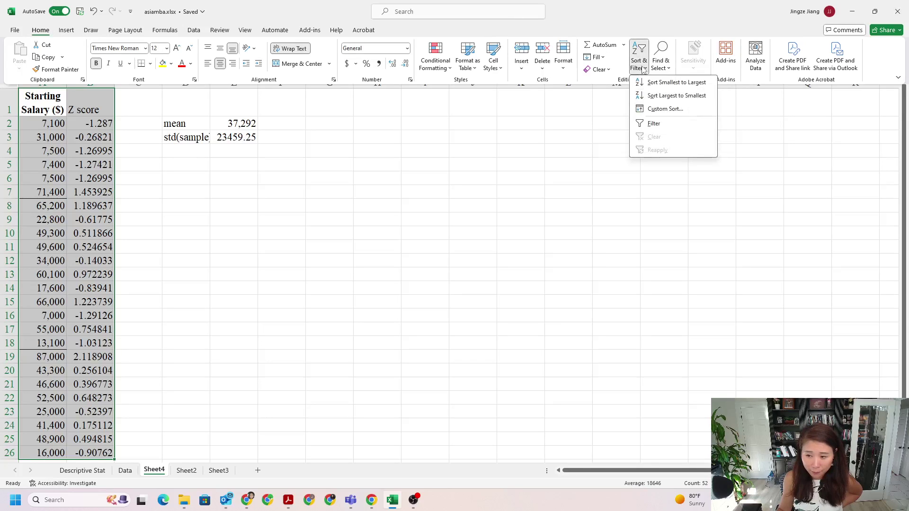
click(652, 123)
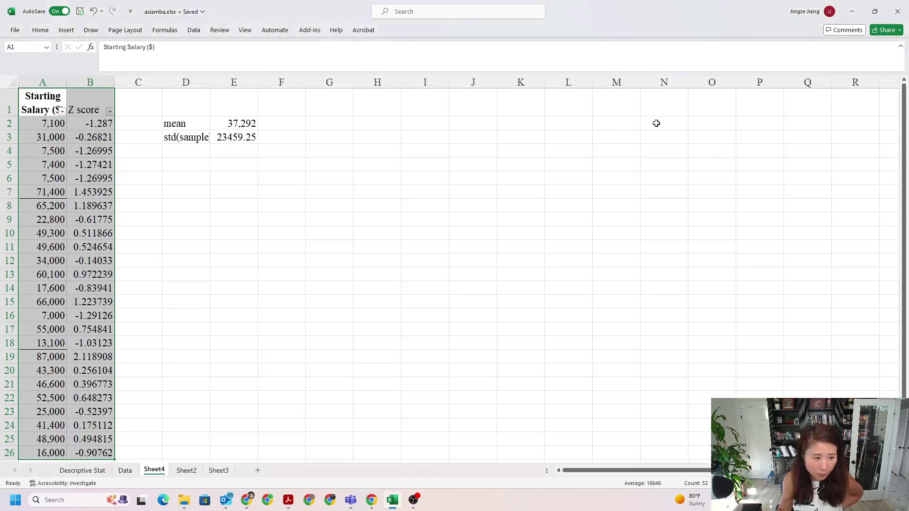
Step: Sort Starting Salary smallest to largest, from 7,000 up to 87,000
click(62, 111)
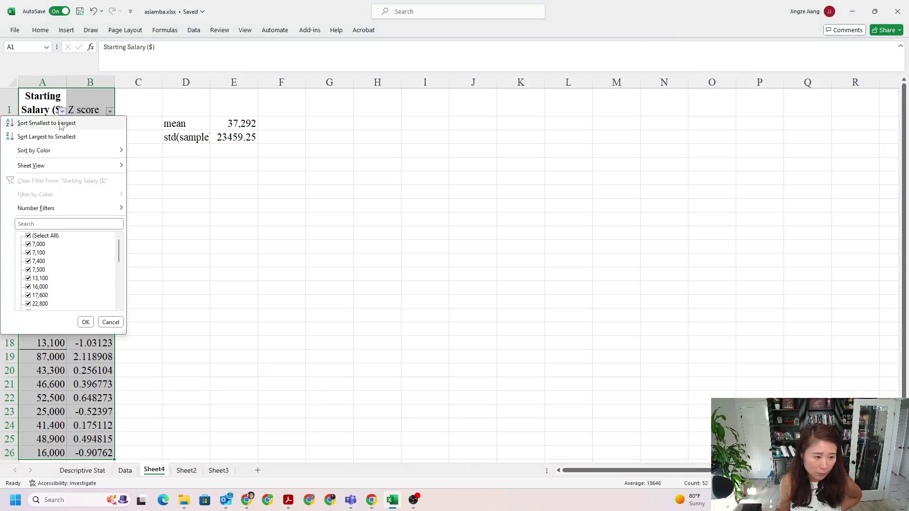
click(60, 126)
click(150, 162)
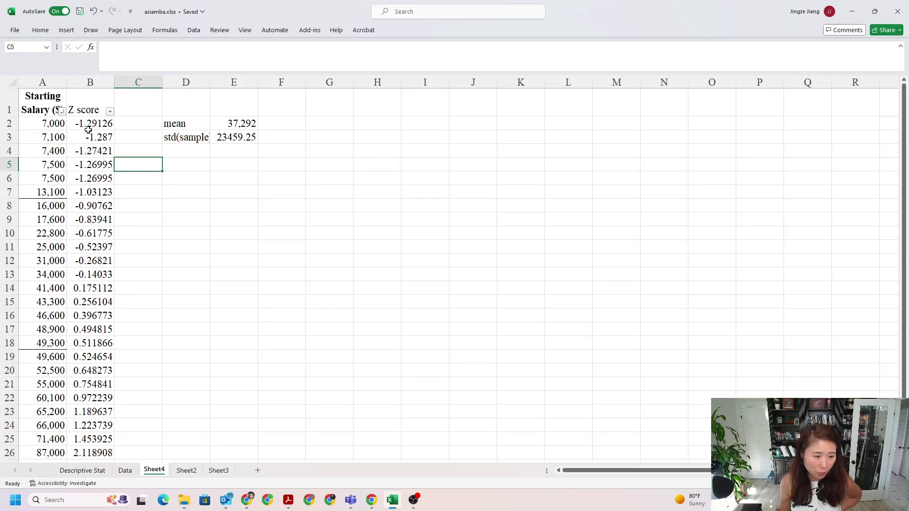
scroll(88, 133, down, 3)
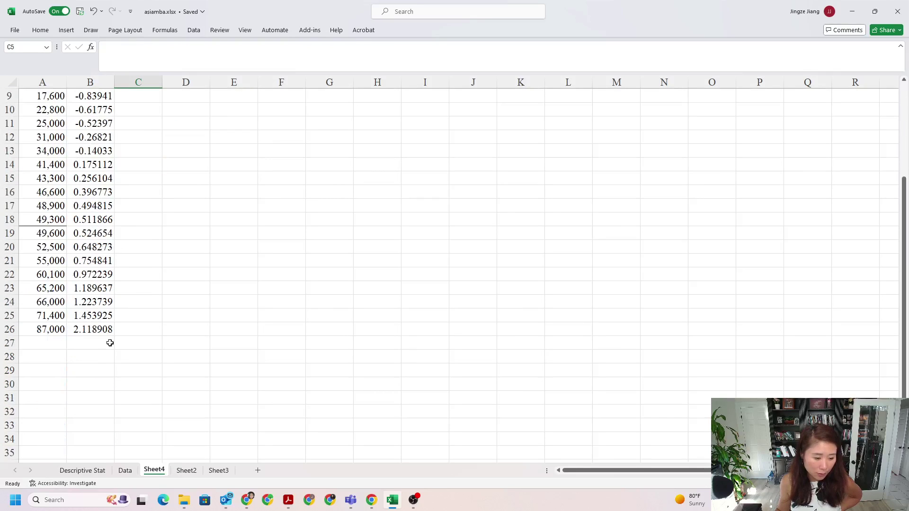
scroll(96, 318, up, 3)
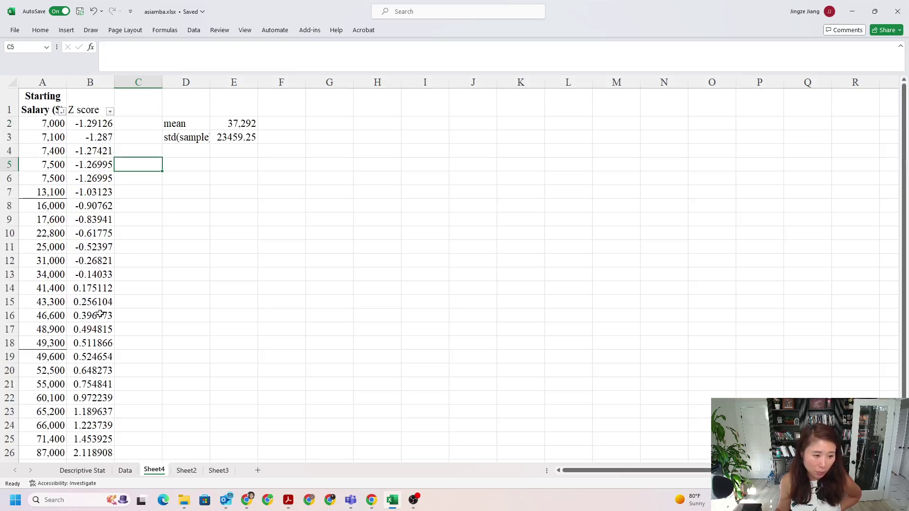